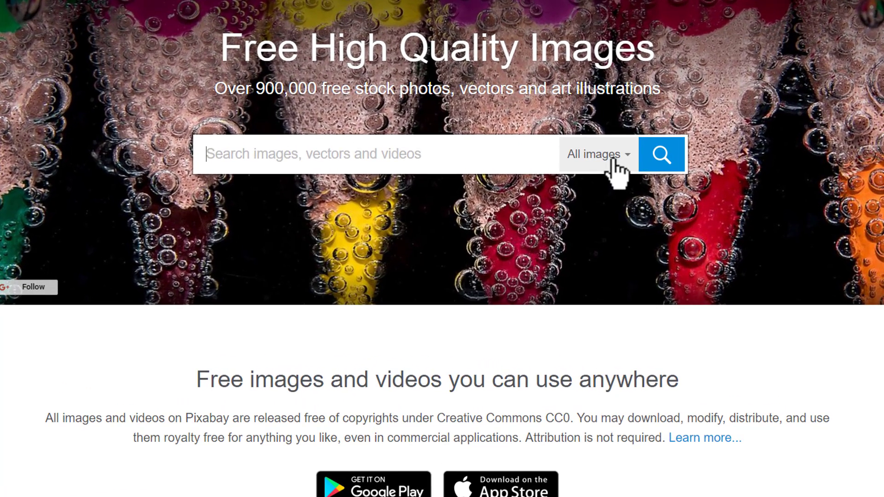
Switch Pixabay's search from All images to Videos, run it, and browse the 4,865 free clips
left_click(612, 159)
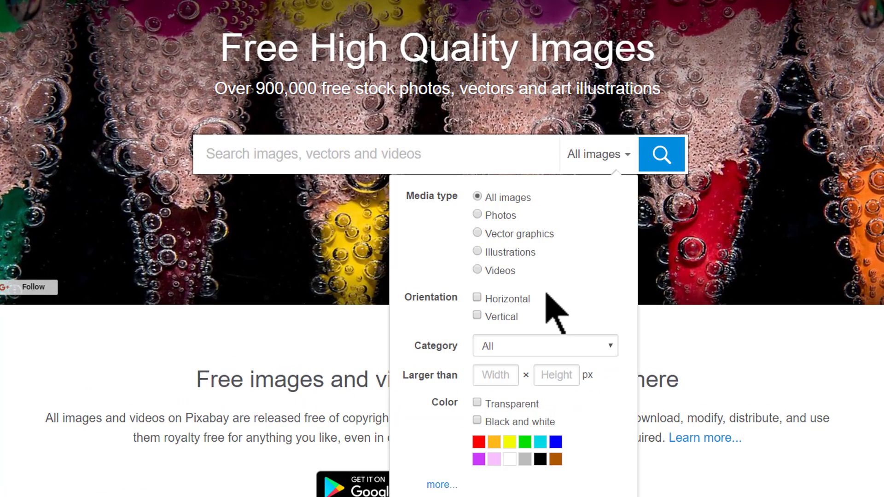
left_click(490, 272)
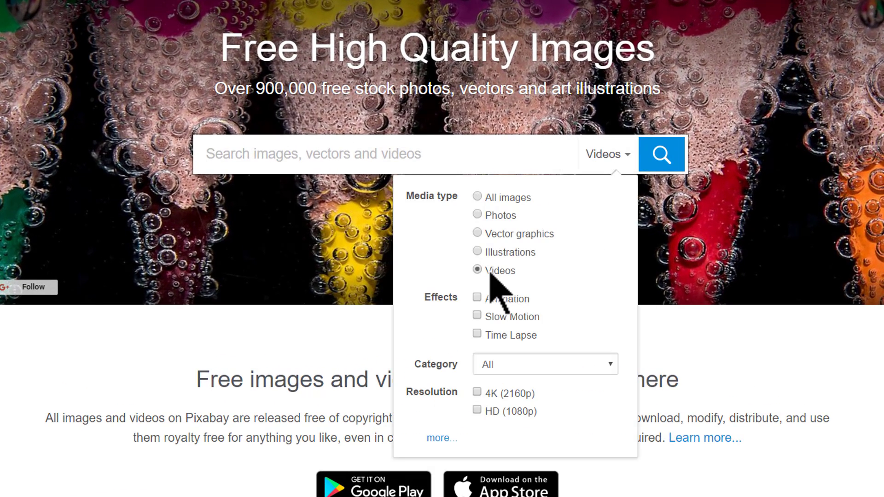
left_click(336, 159)
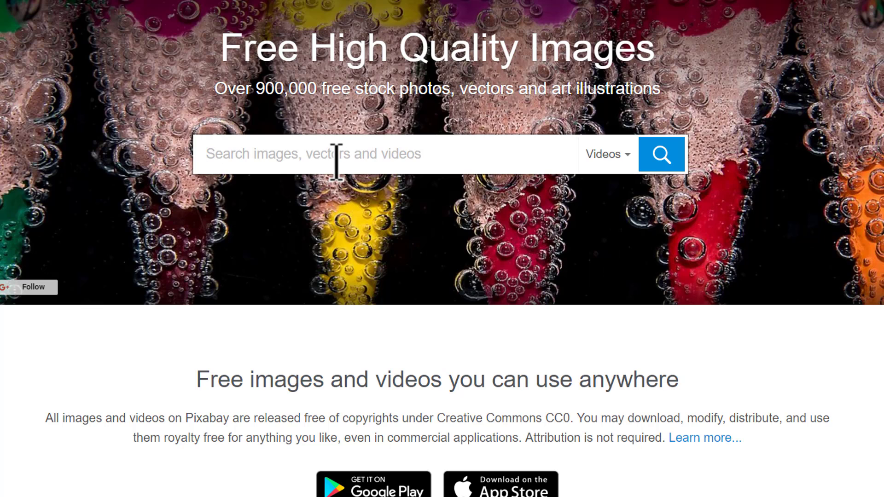
left_click(650, 154)
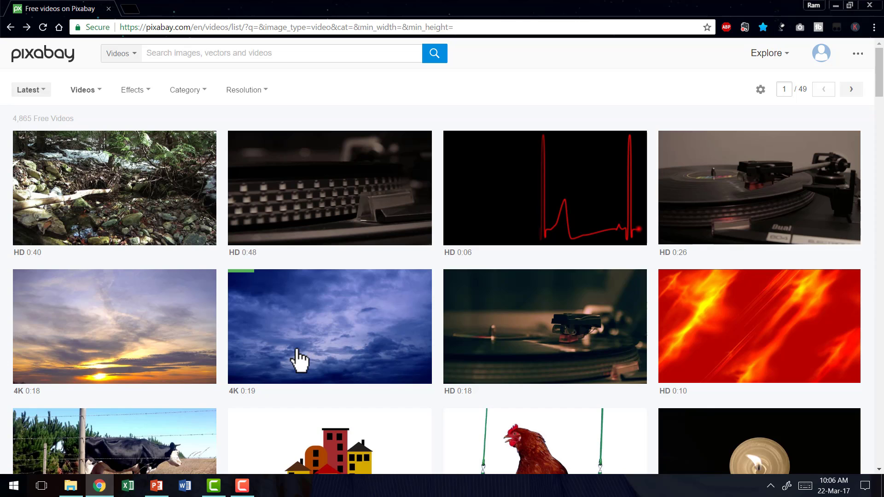
scroll(478, 403, "down", 5)
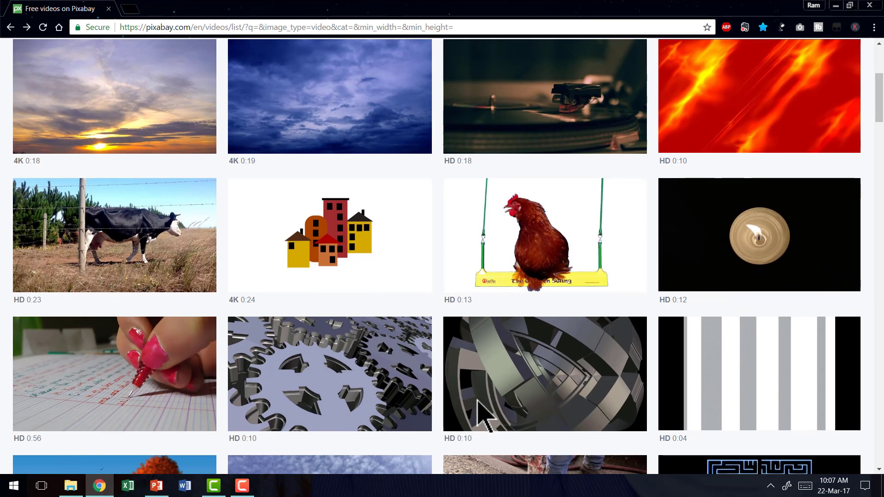
scroll(441, 256, "down", 4)
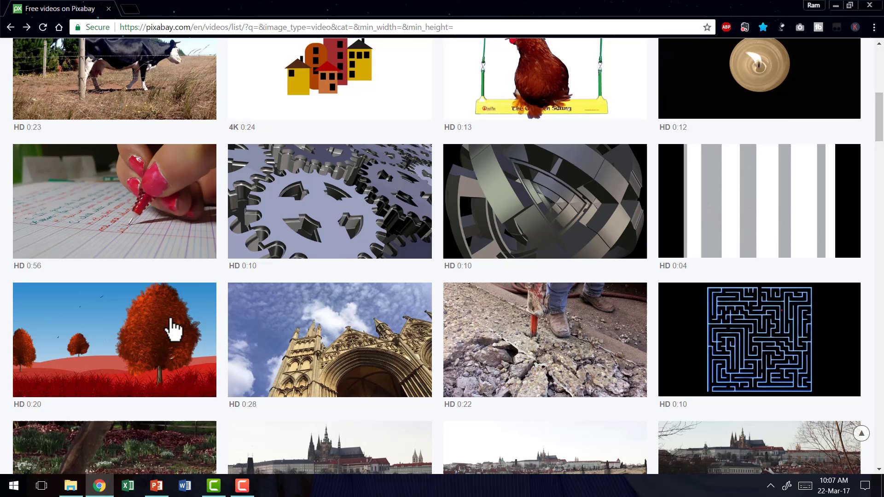
Download the red autumn-tree landscape video as a 1280×720 MP4 and return to PowerPoint
left_click(131, 321)
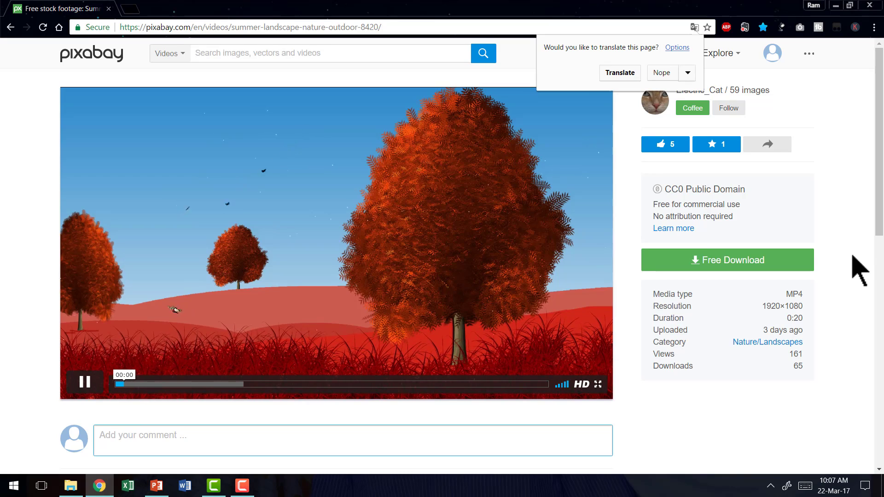
left_click(715, 261)
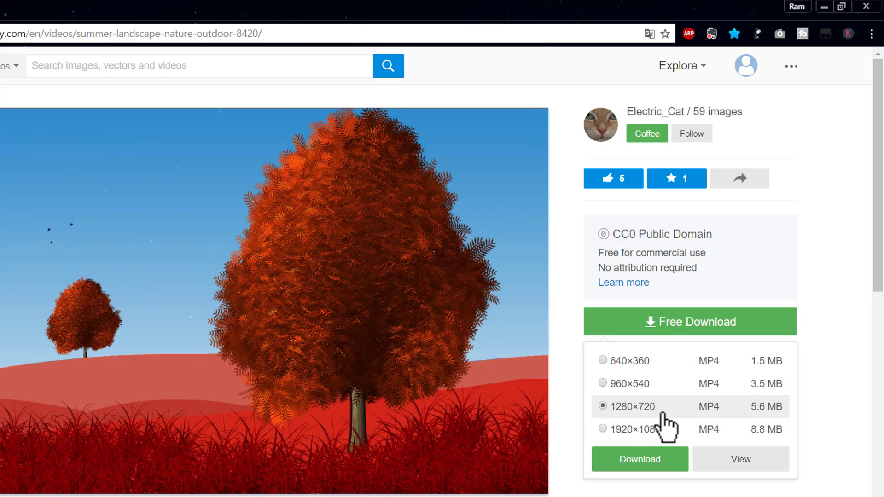
left_click(635, 461)
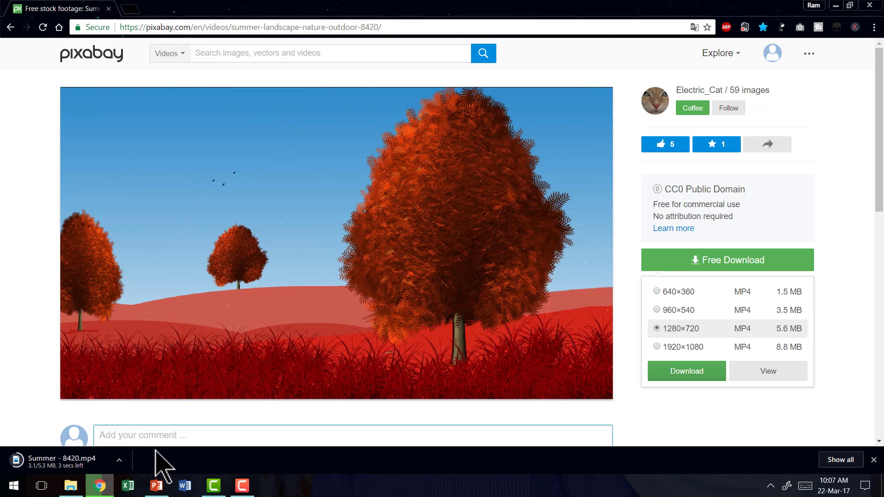
left_click(156, 485)
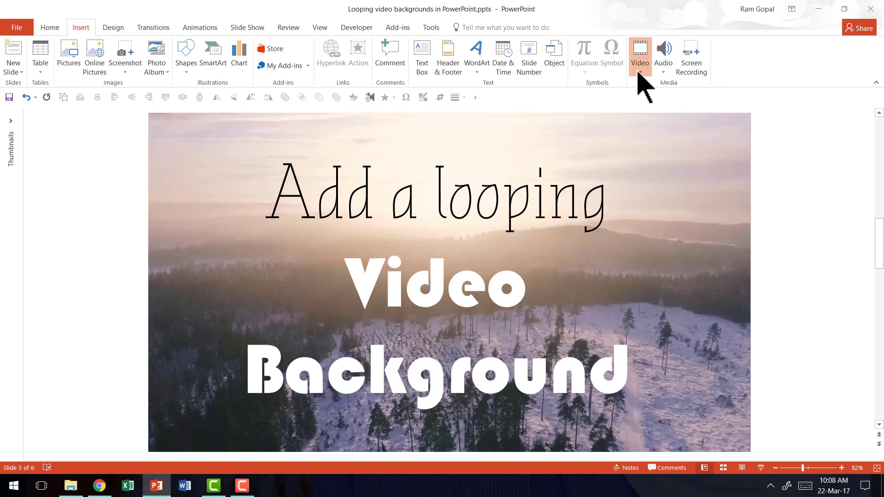
Paste the orange bokeh video onto slide 1 of the new presentation so it fills the slide
left_click(639, 72)
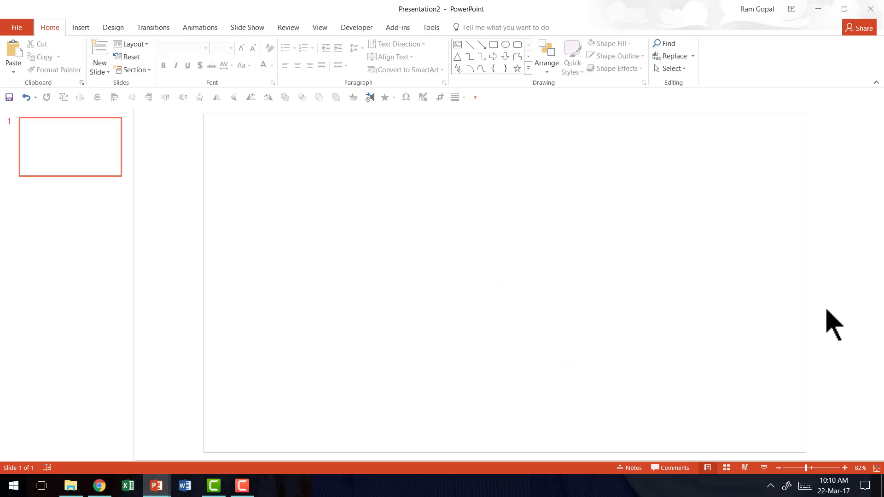
right_click(360, 253)
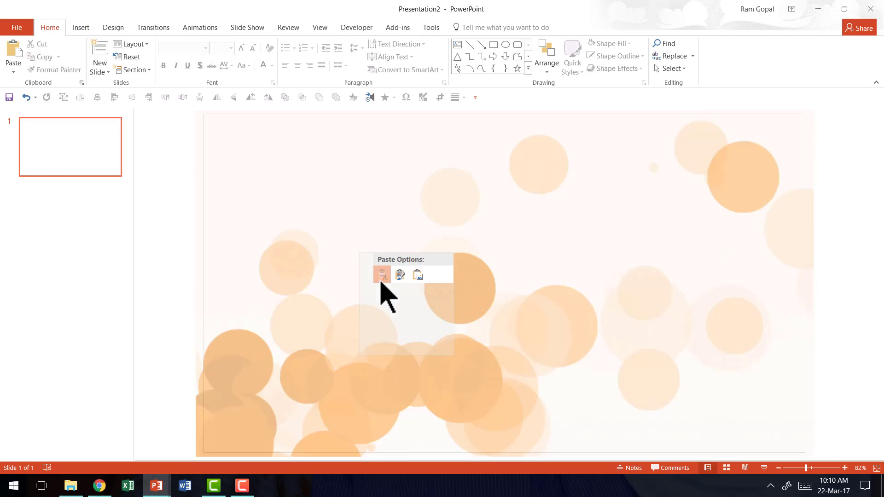
left_click(382, 279)
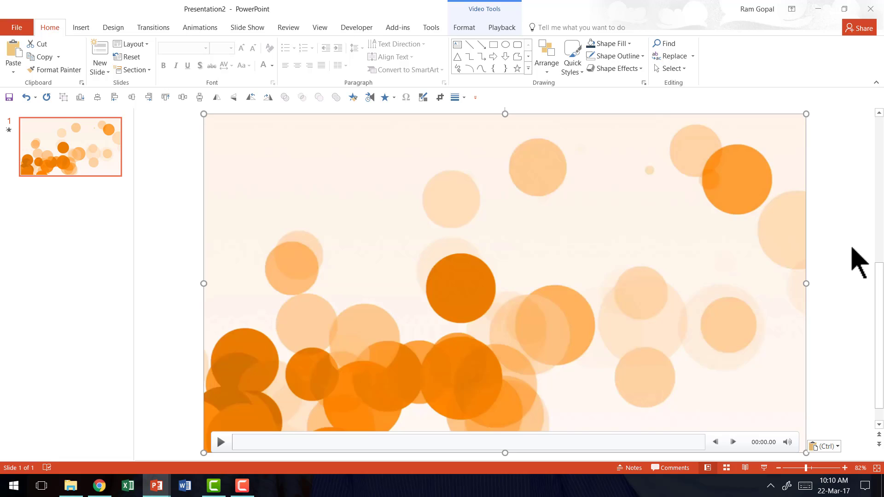
left_click(847, 249)
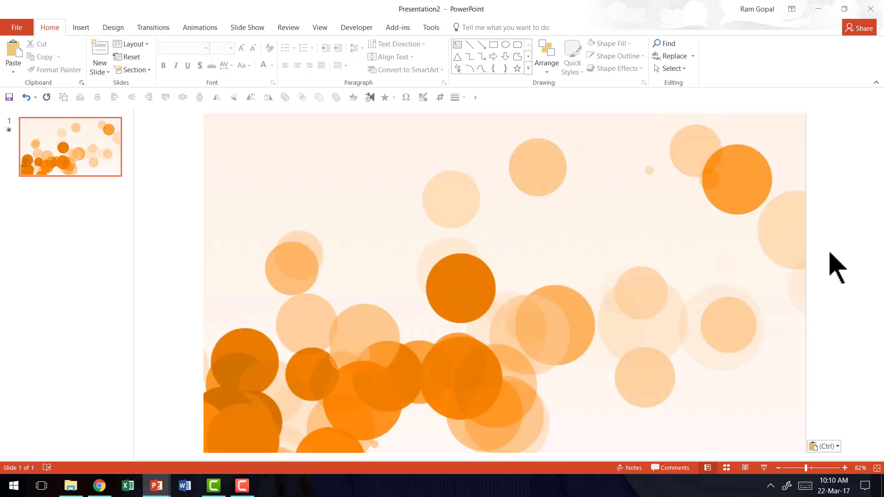
Add a blank slide 2 after the bokeh slide and compare it with slide 1
right_click(92, 207)
left_click(122, 243)
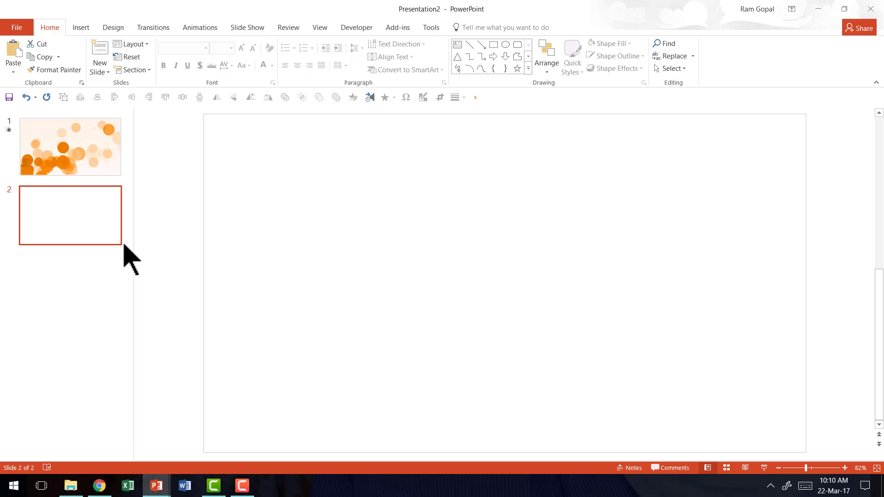
left_click(90, 159)
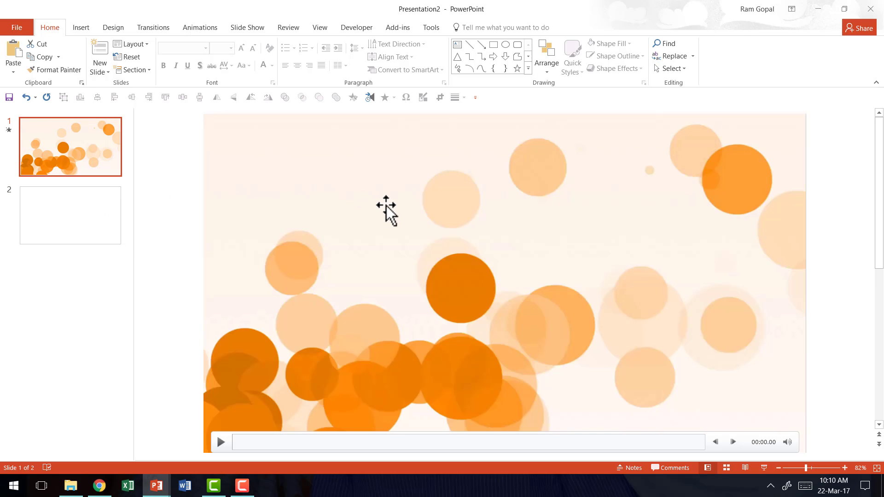
left_click(375, 197)
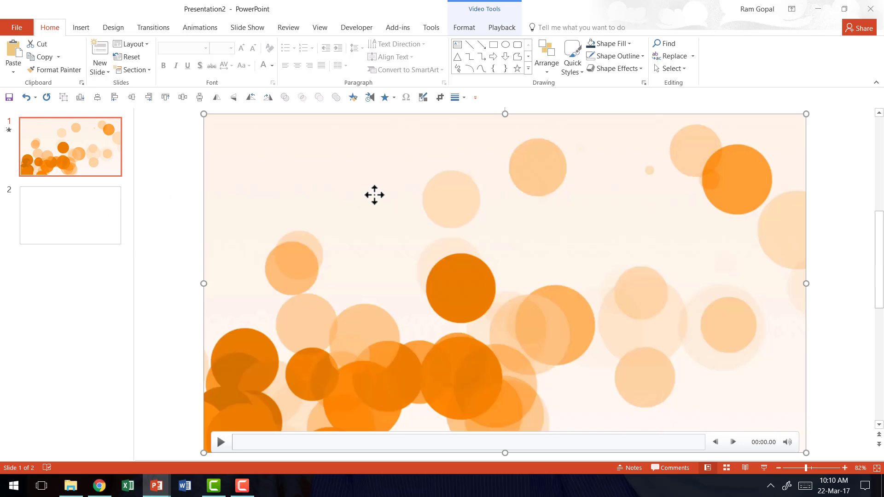
left_click(113, 213)
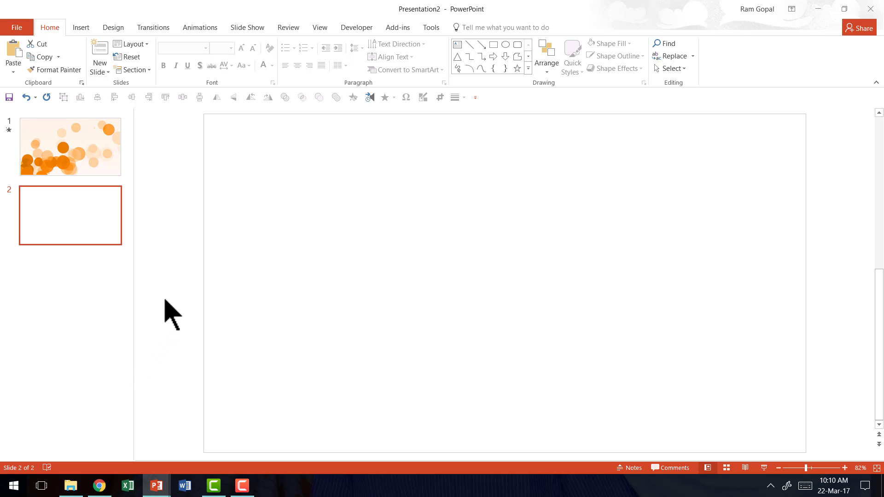
left_click(89, 158)
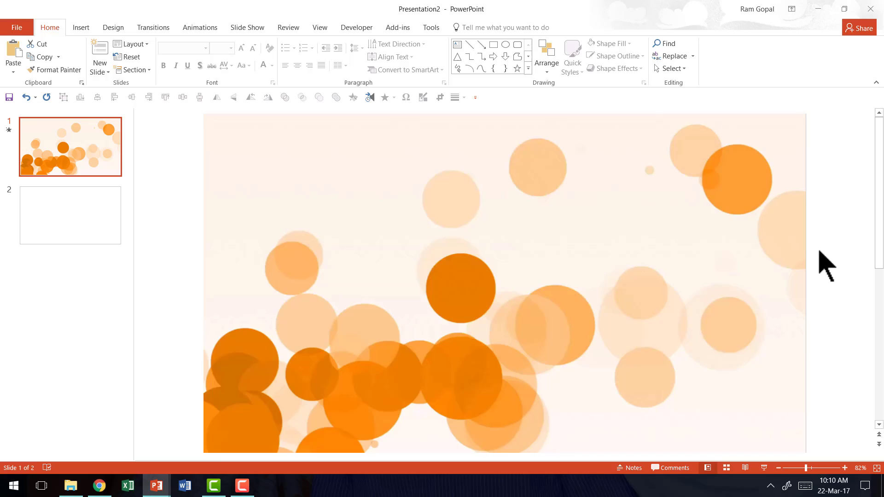
mouse_move(449, 361)
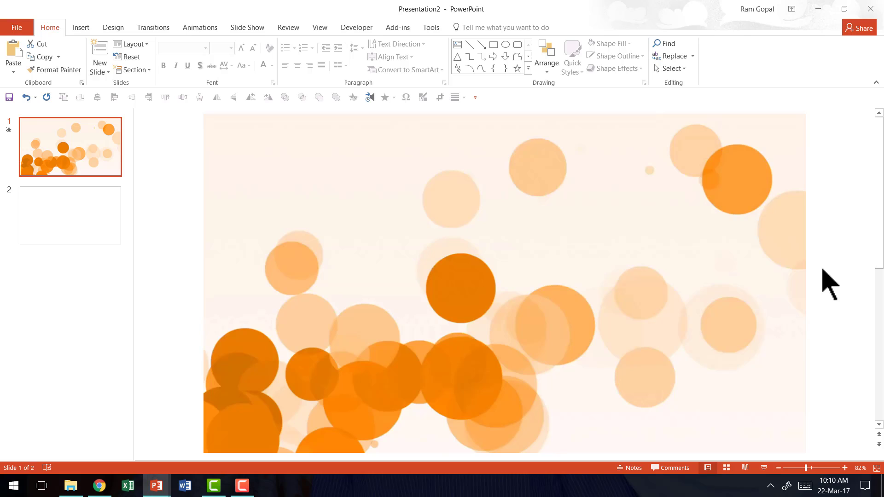
mouse_move(678, 279)
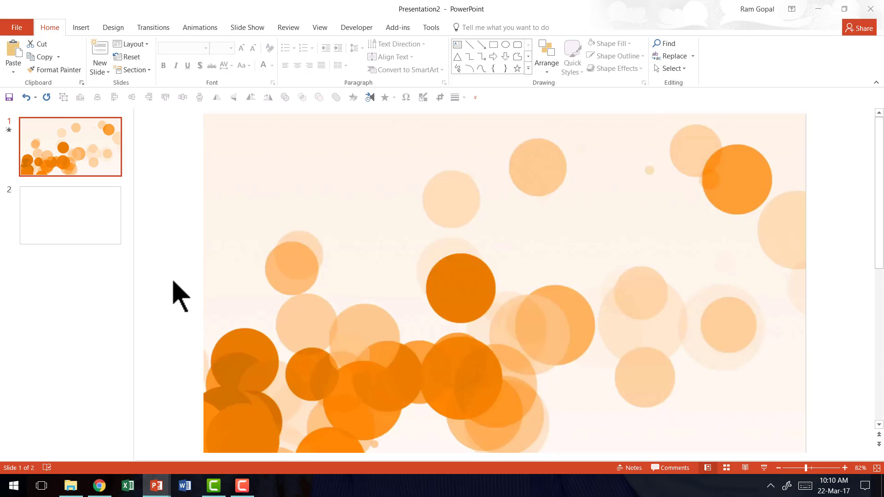
left_click(161, 237)
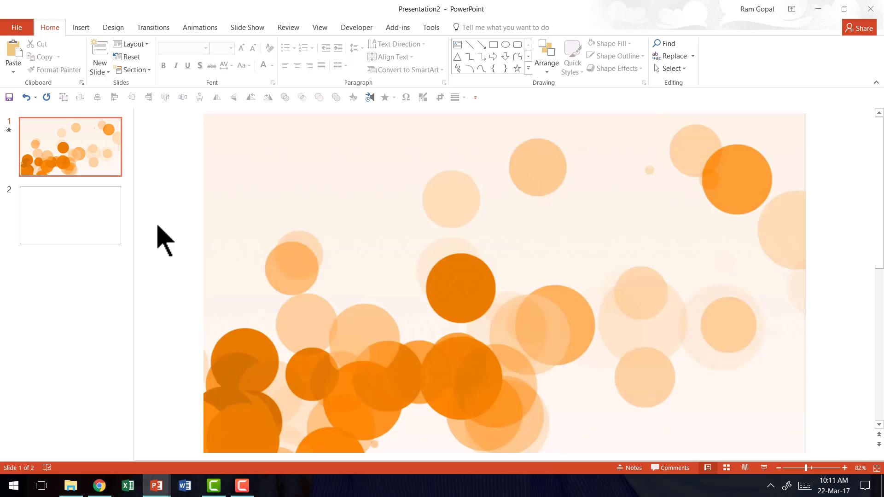
Set slide 1's bokeh video to start Automatically, then bring up its context menu to cut it
left_click(210, 198)
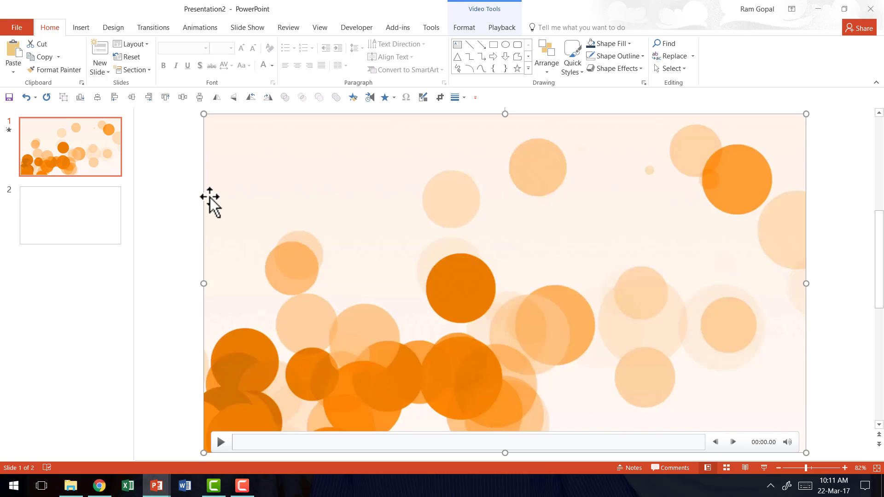
left_click(502, 27)
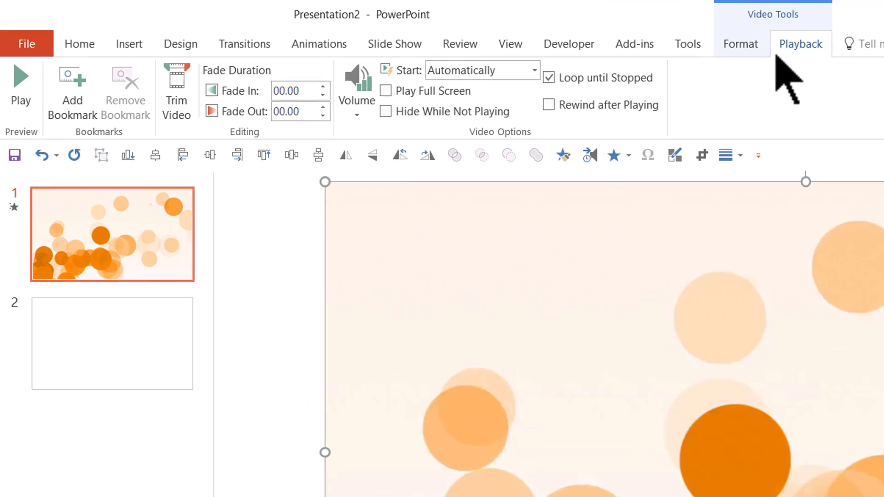
left_click(494, 67)
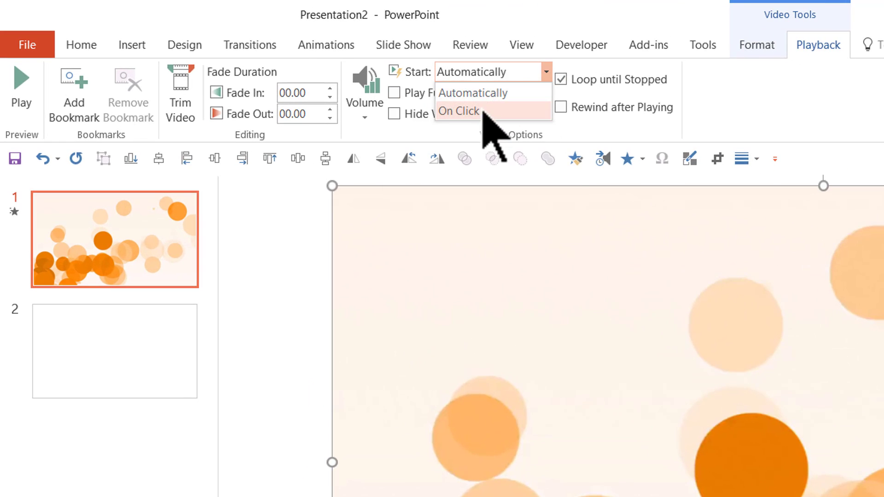
left_click(507, 94)
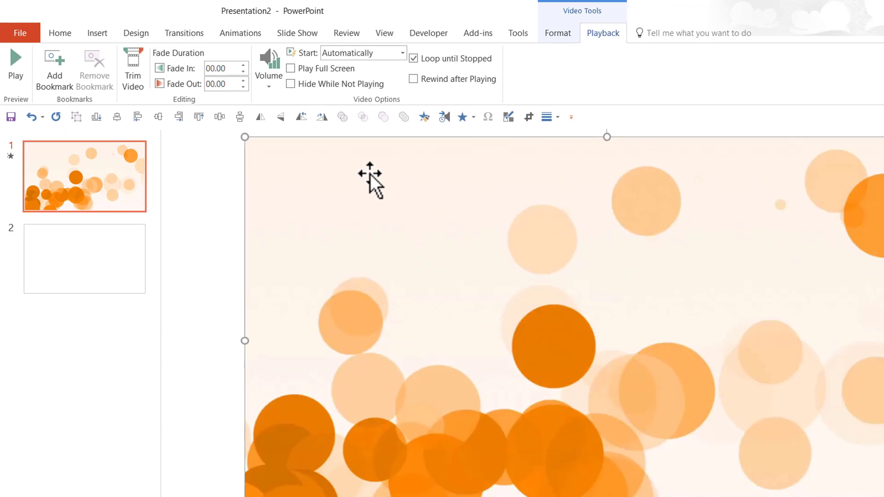
right_click(369, 173)
Cut the bokeh video from slide 1 and select the top master in Slide Master view
left_click(402, 183)
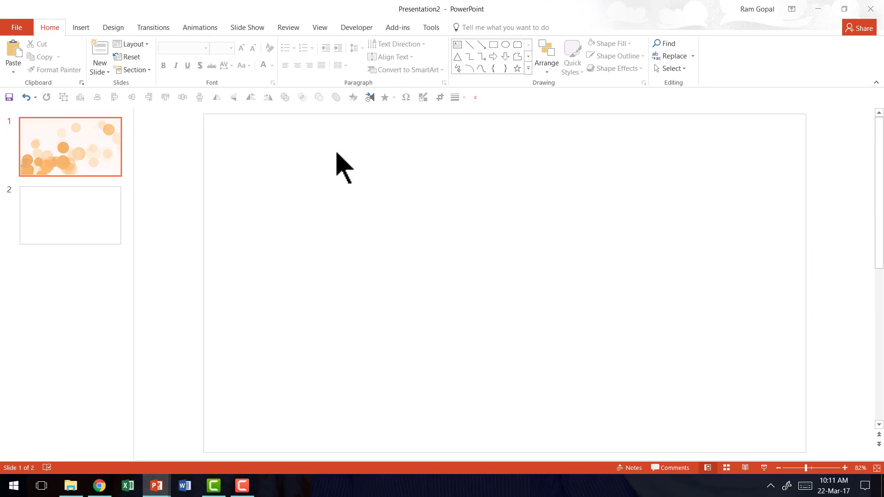
left_click(320, 27)
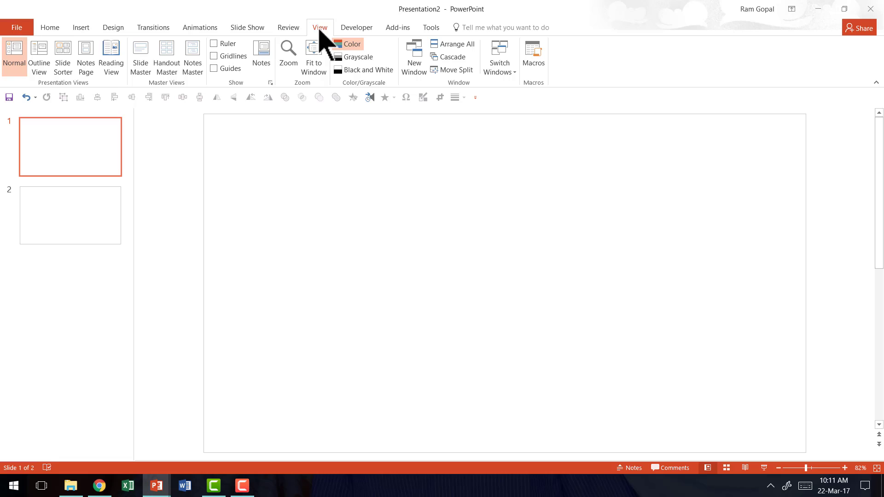
left_click(142, 68)
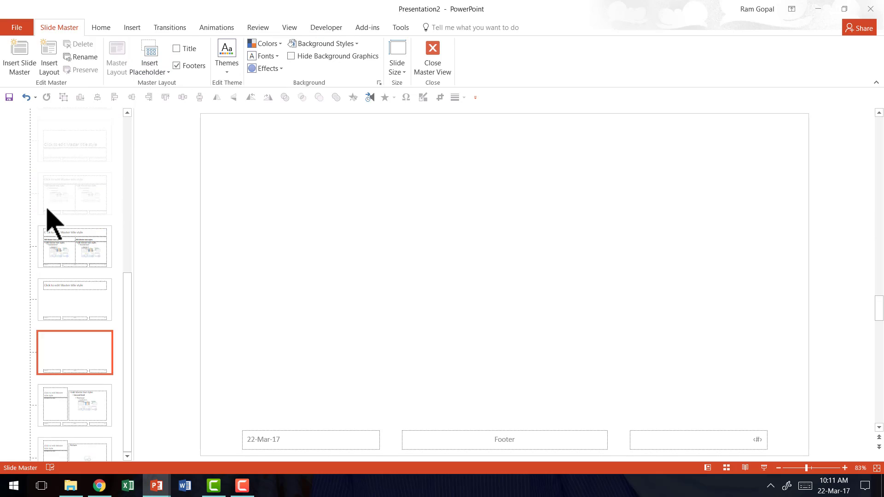
scroll(49, 213, "up", 5)
left_click(56, 161)
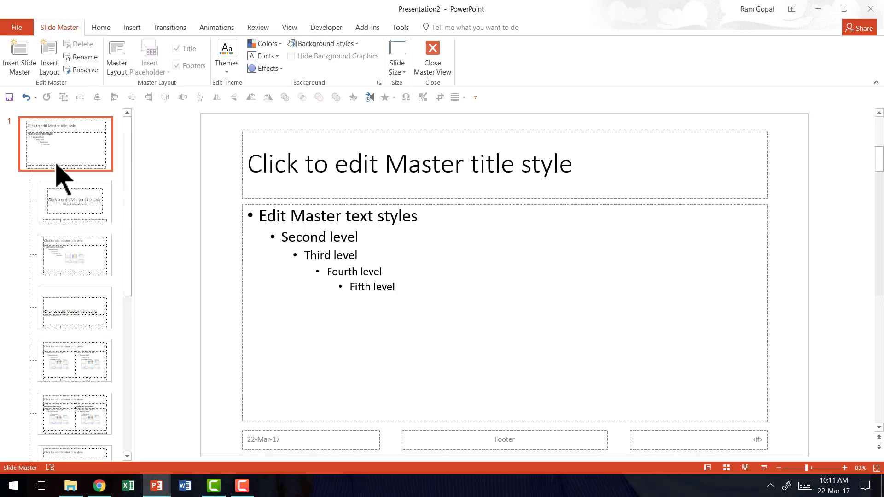
Paste the bokeh video onto the top slide master
right_click(213, 190)
left_click(237, 209)
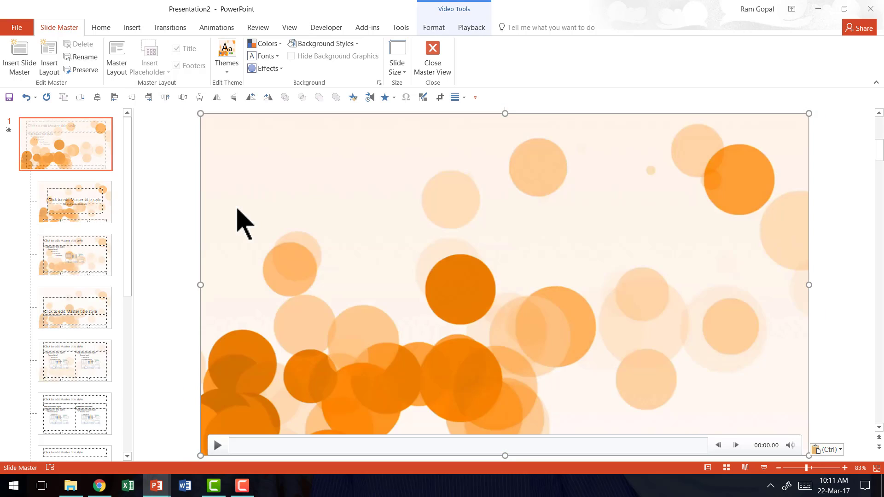
left_click(480, 30)
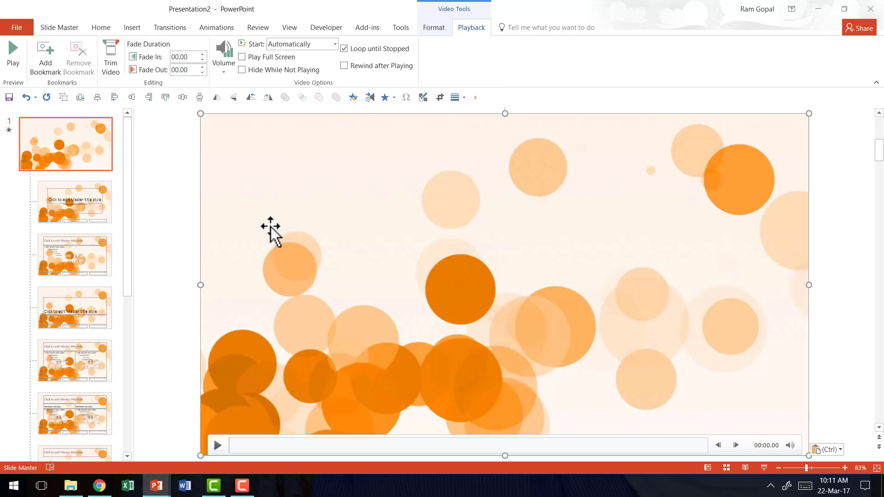
Send the master's bokeh video to the back behind the placeholders and close Master View
right_click(232, 219)
mouse_move(287, 328)
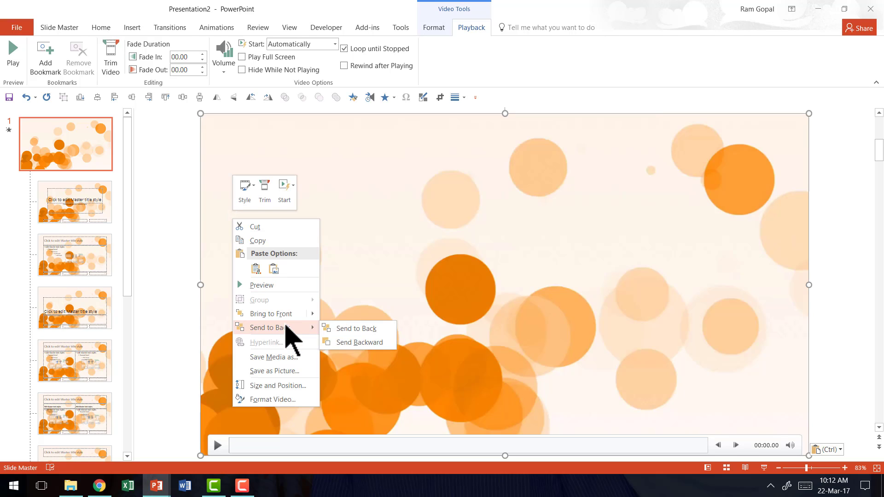
left_click(361, 327)
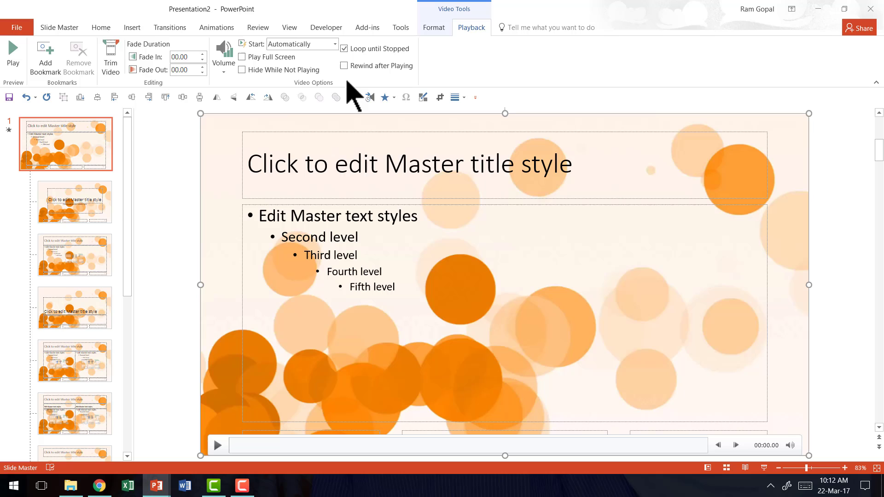
left_click(57, 28)
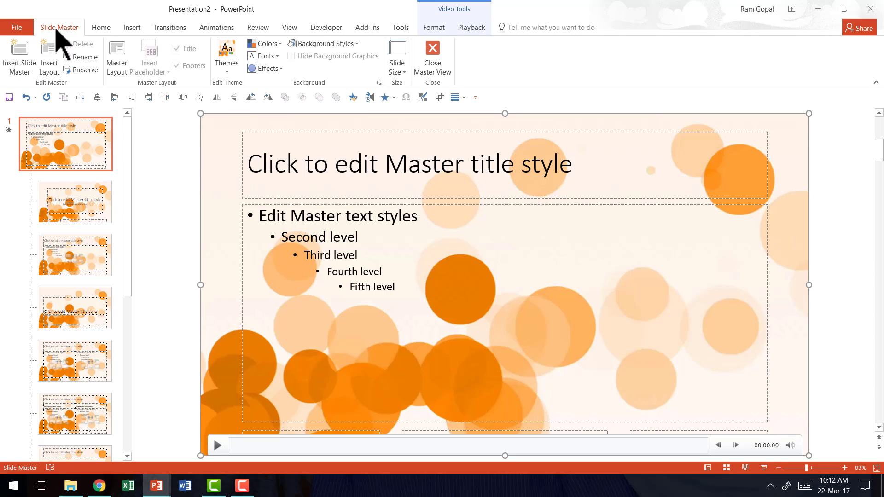
left_click(430, 65)
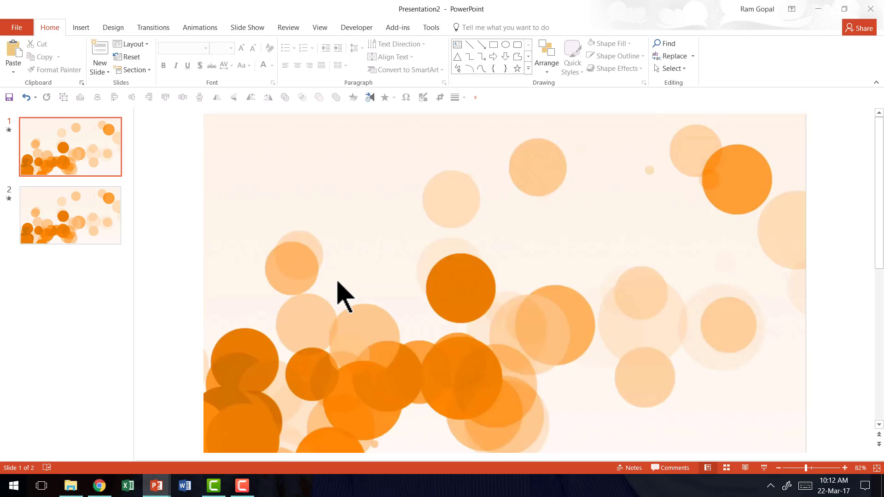
Insert a new slide 3 after slide 2, inheriting the bokeh background
left_click(73, 276)
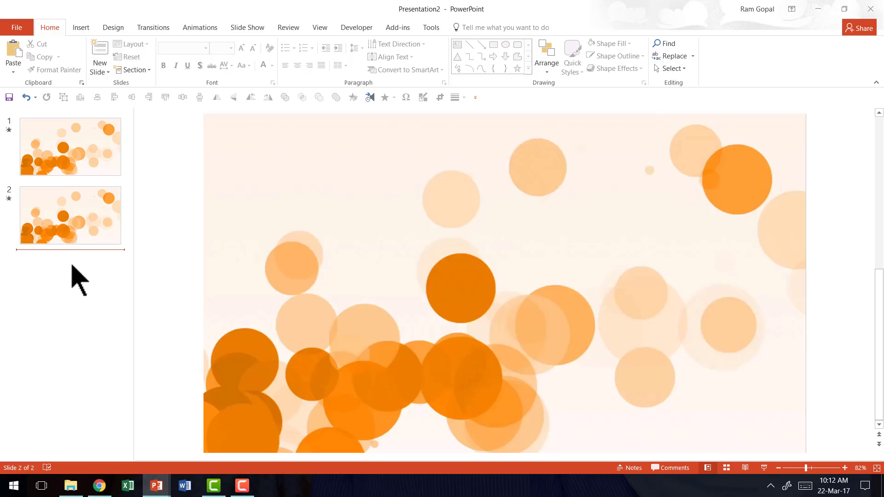
key("Return")
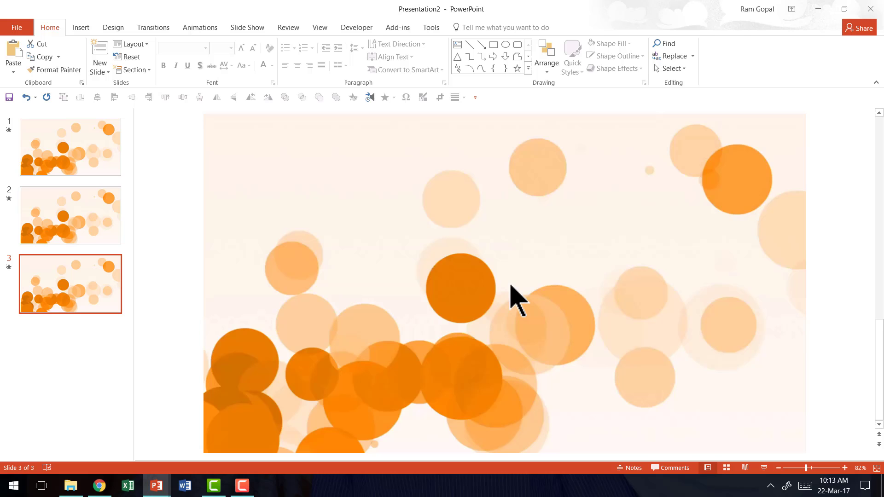
Apply Title and Content to slide 3, titled 'Title' with bullets 'Point 1' and 'Point 2'
right_click(197, 181)
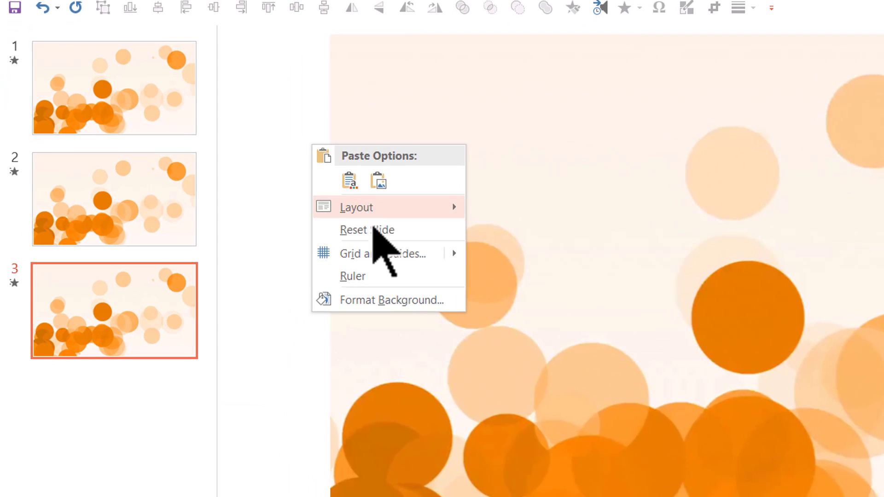
mouse_move(238, 224)
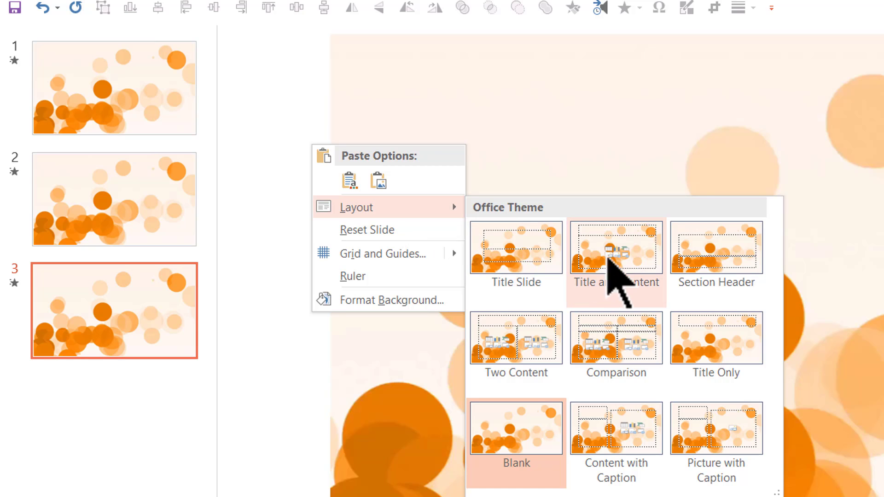
left_click(617, 264)
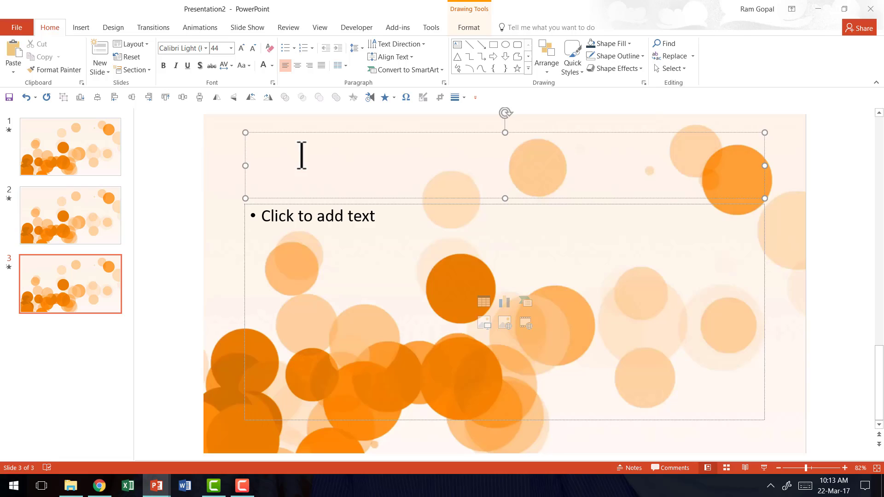
type("Title")
left_click(285, 235)
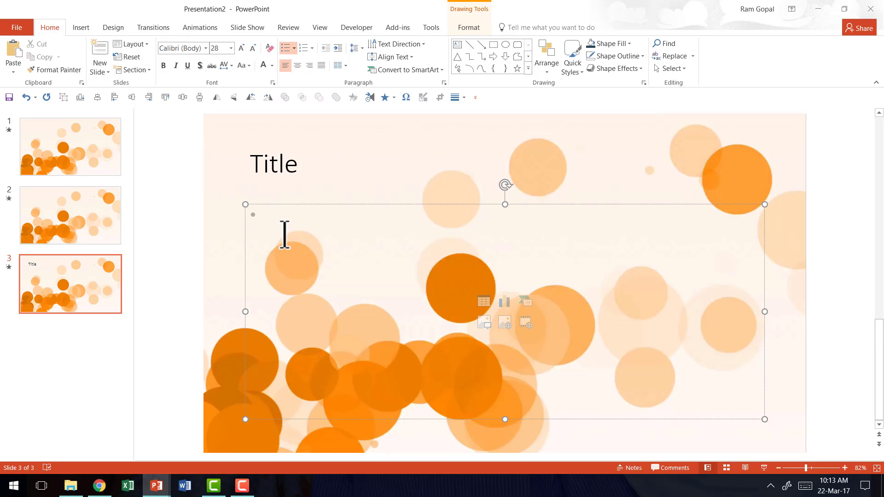
type("Point 2")
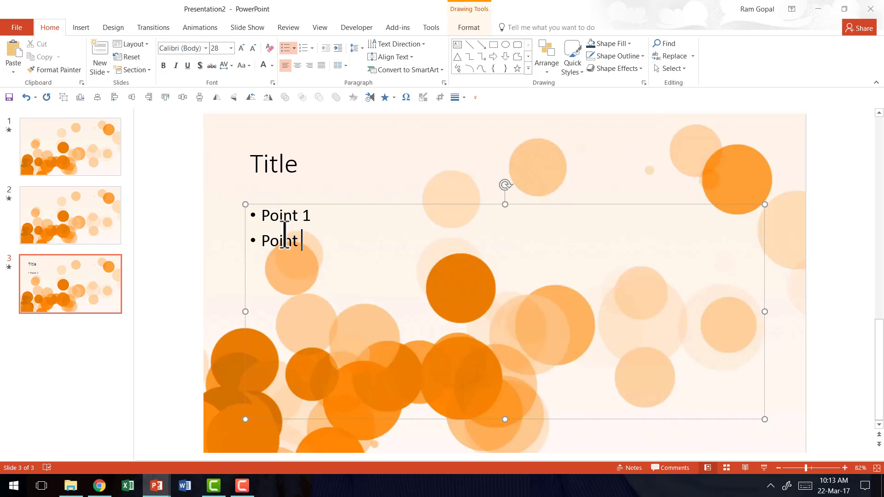
Give the Point 1 and Point 2 bullets a Wipe From Left entrance starting On Click
left_click(185, 173)
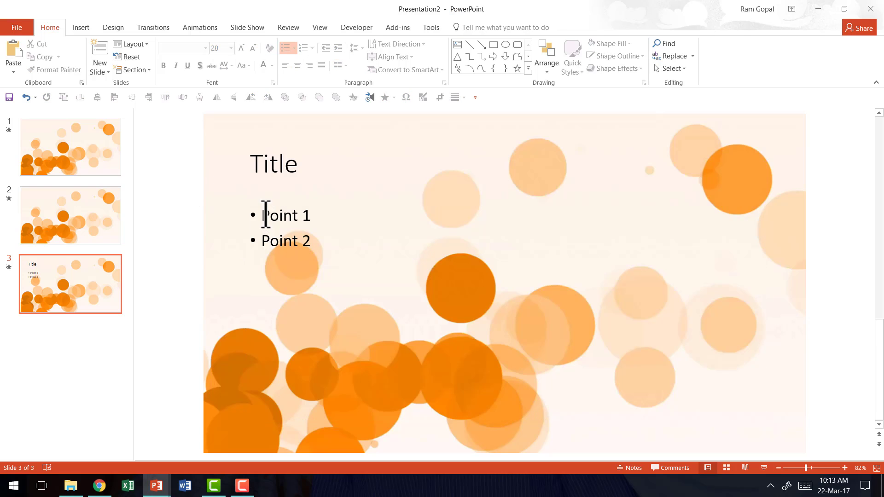
left_click_drag(263, 215, 385, 253)
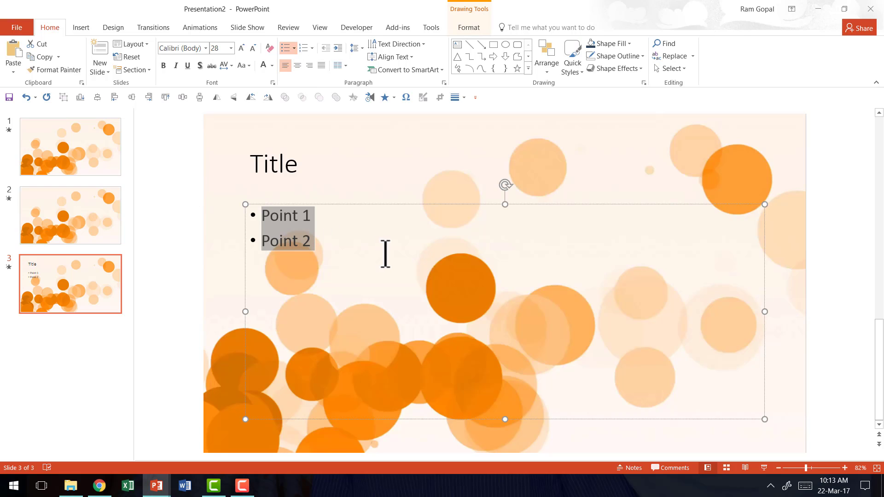
left_click(195, 30)
left_click(344, 64)
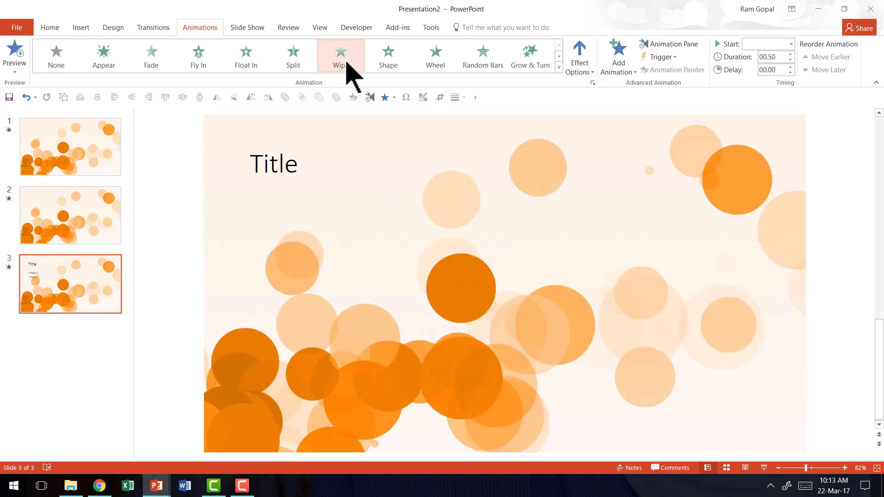
left_click(579, 67)
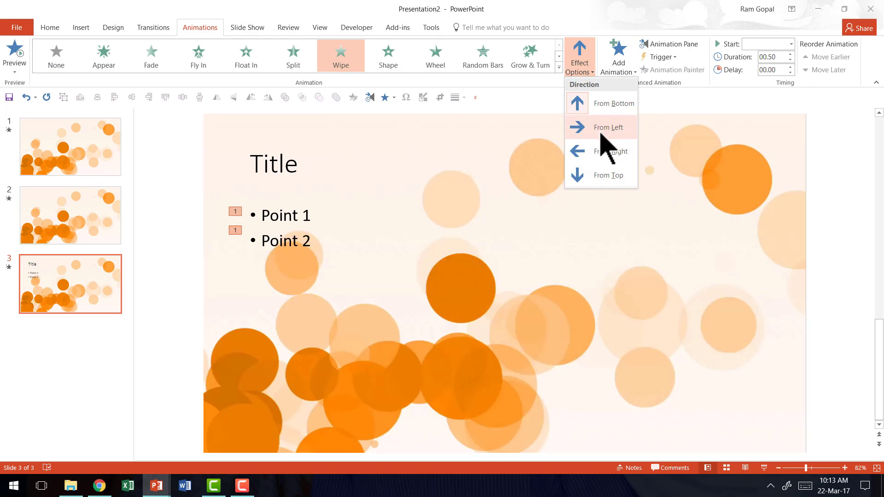
left_click(598, 129)
left_click(759, 44)
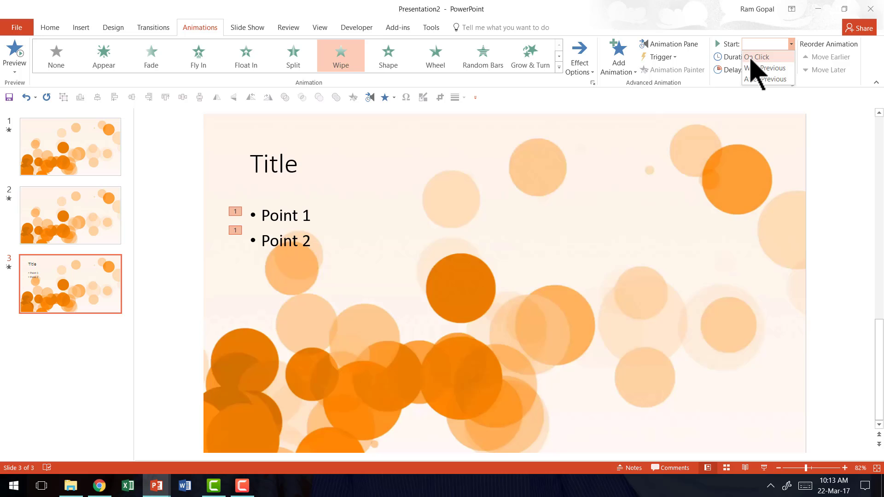
left_click(755, 56)
left_click(842, 164)
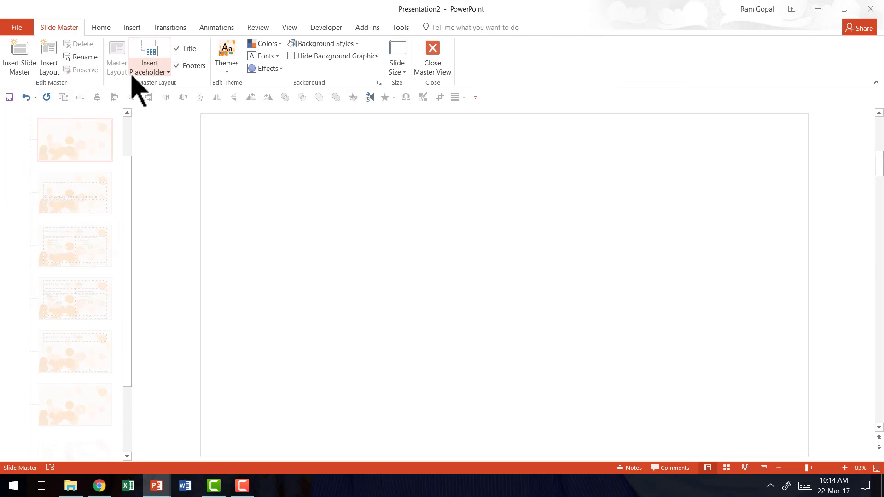
scroll(73, 186, "up", 2)
left_click(75, 148)
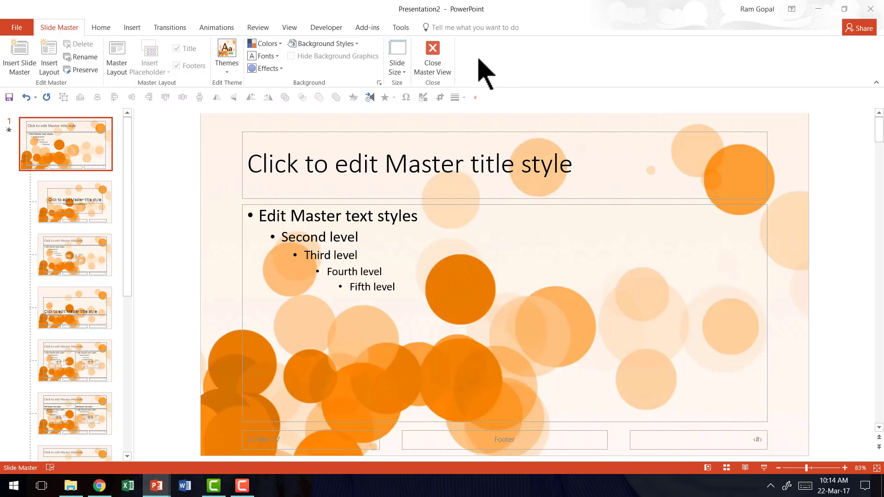
left_click(434, 68)
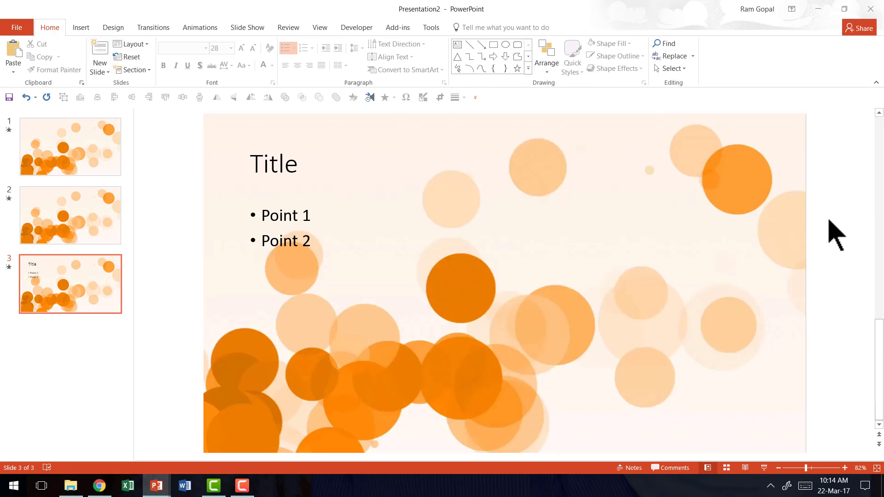